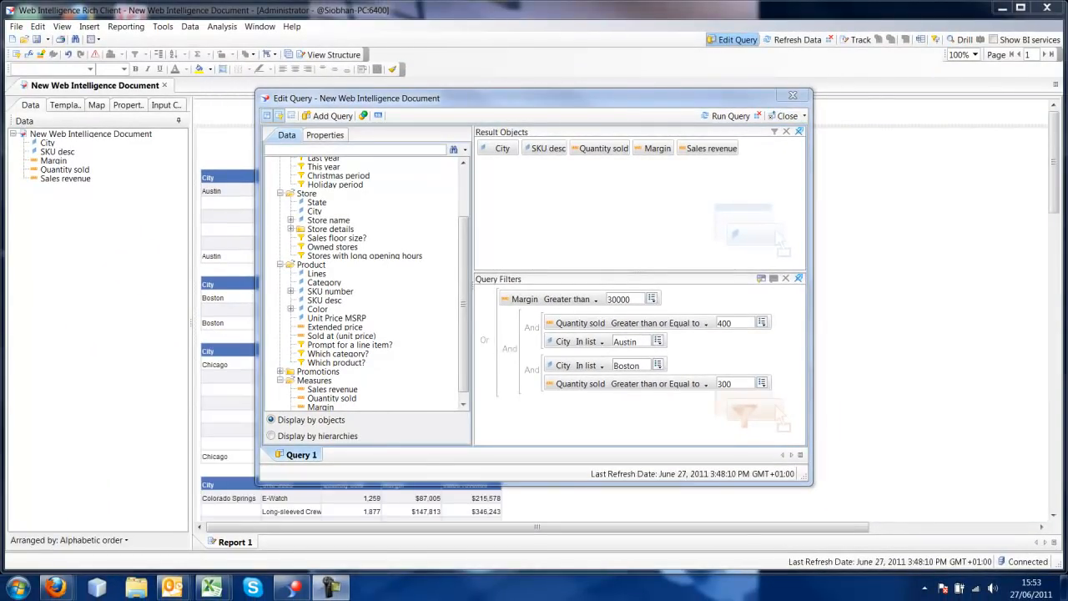
- Close the open query editor and create a new document based on the eFashion universe
{"action": "left_click", "coordinate": [787, 115]}
{"action": "left_click", "coordinate": [16, 26]}
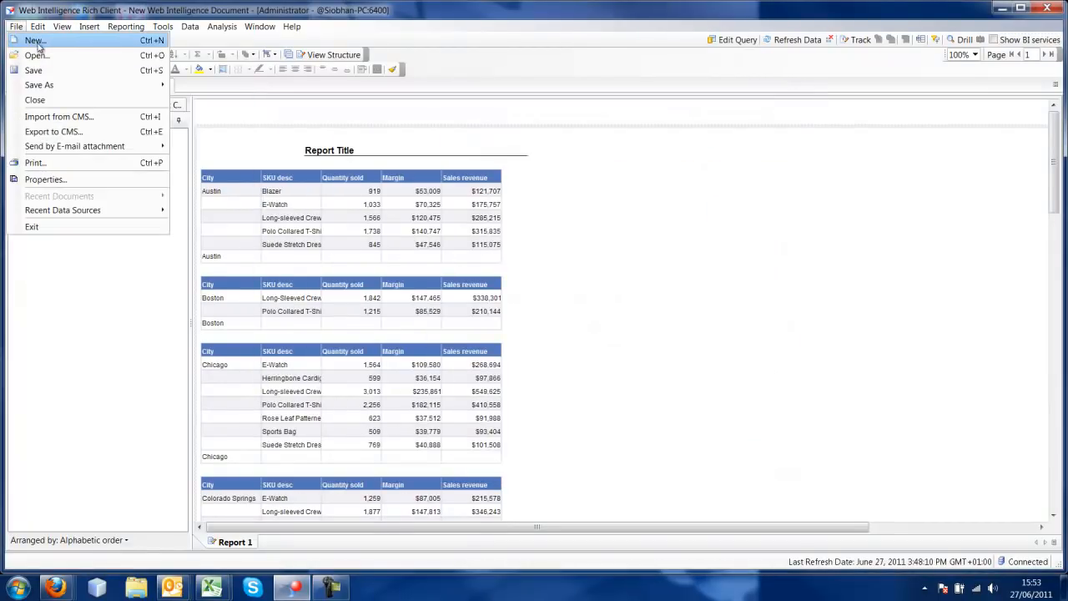
{"action": "left_click", "coordinate": [37, 43]}
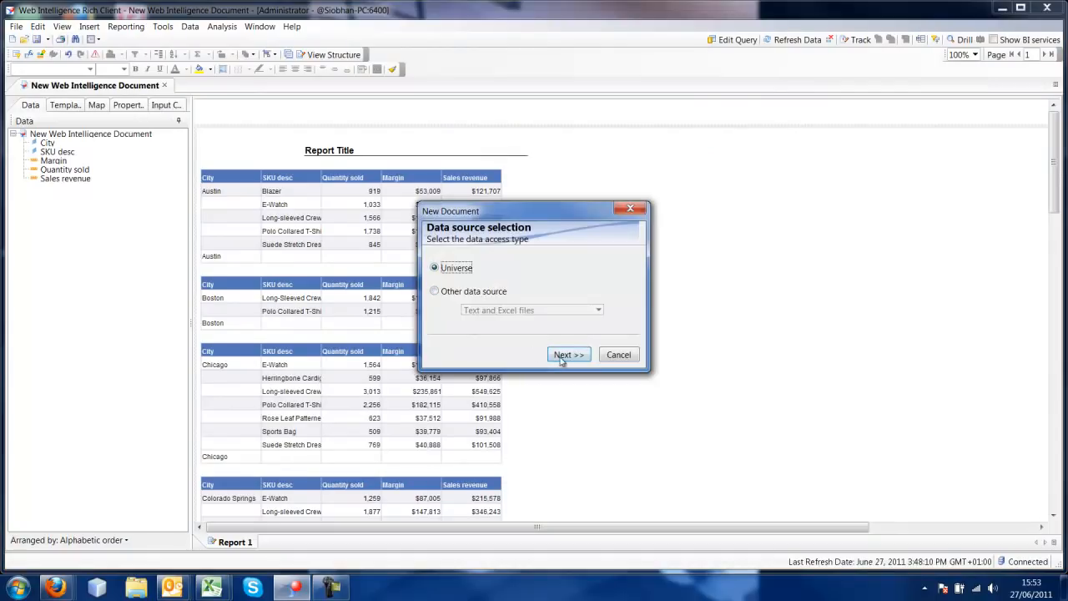
{"action": "left_click", "coordinate": [566, 353]}
{"action": "double_click", "coordinate": [434, 255]}
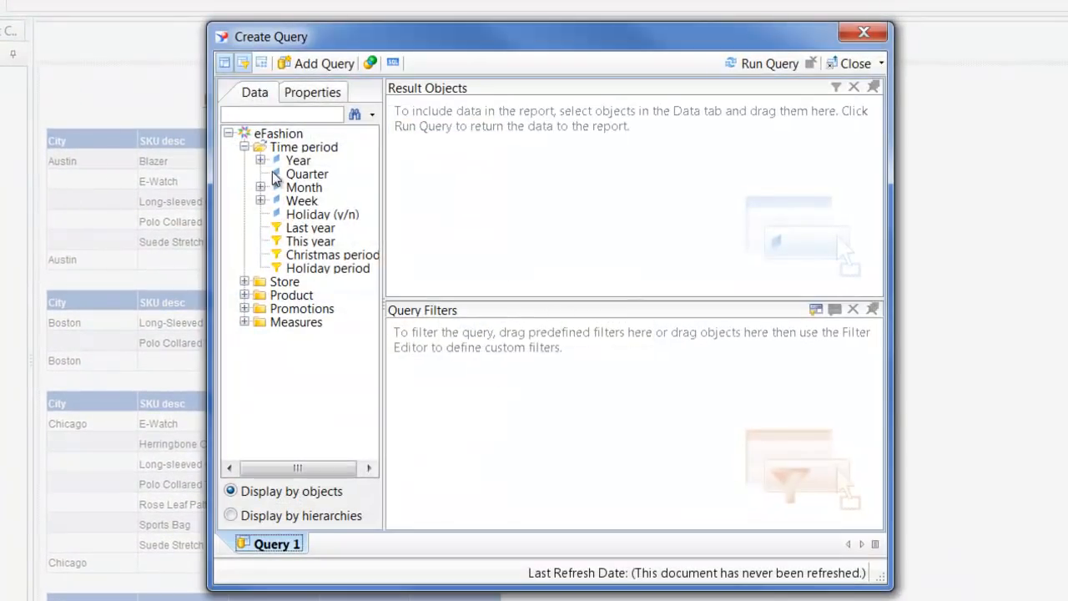
- Find the City and SKU desc dimensions in the universe and add them to the query's result objects
{"action": "left_click", "coordinate": [303, 187]}
{"action": "type", "text": "city"}
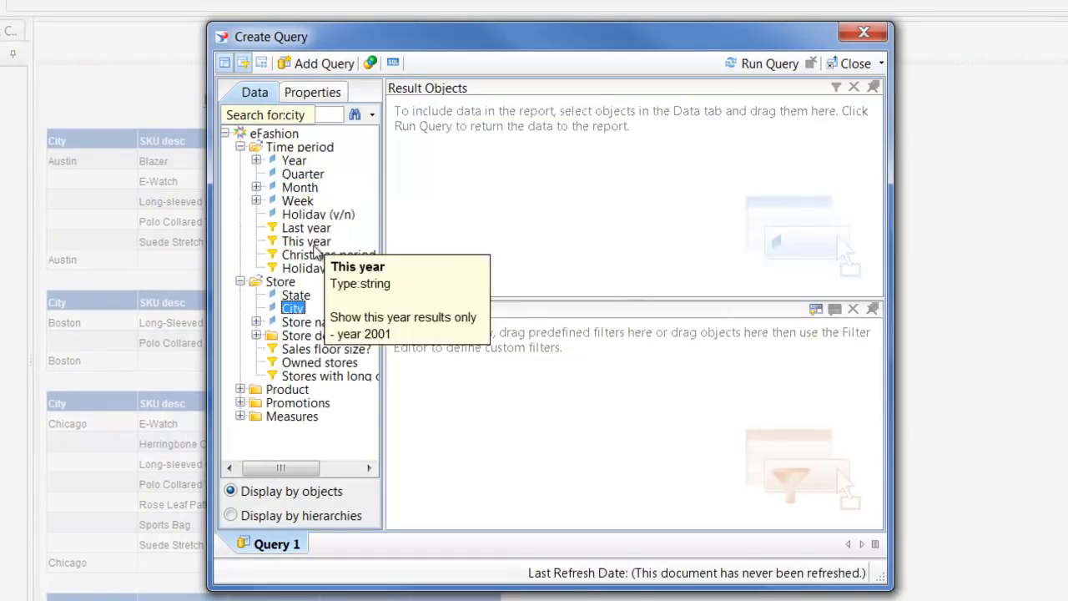
{"action": "double_click", "coordinate": [292, 308]}
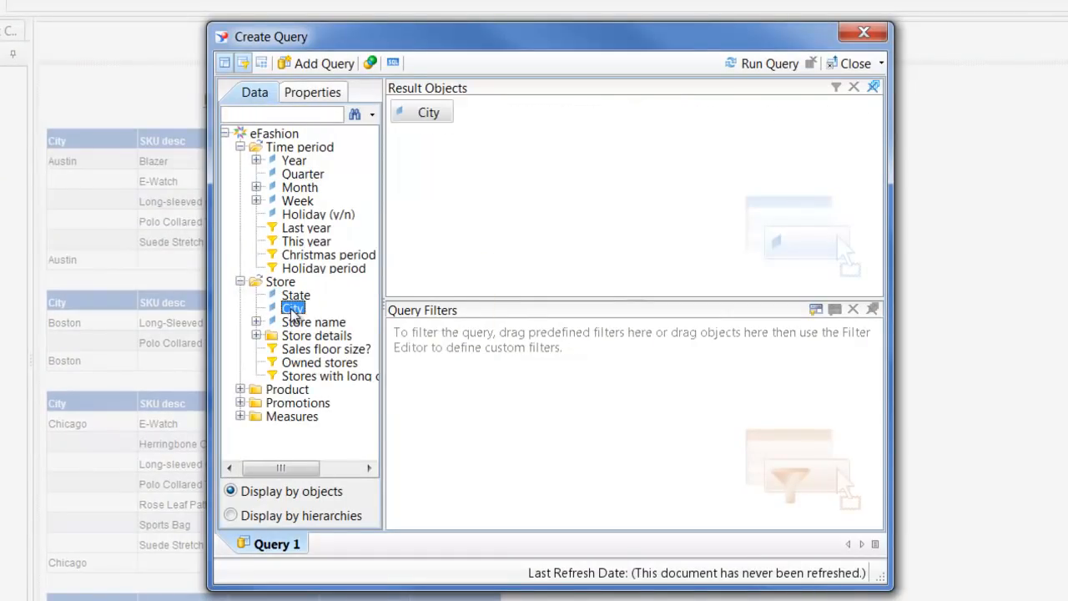
{"action": "left_click", "coordinate": [289, 269]}
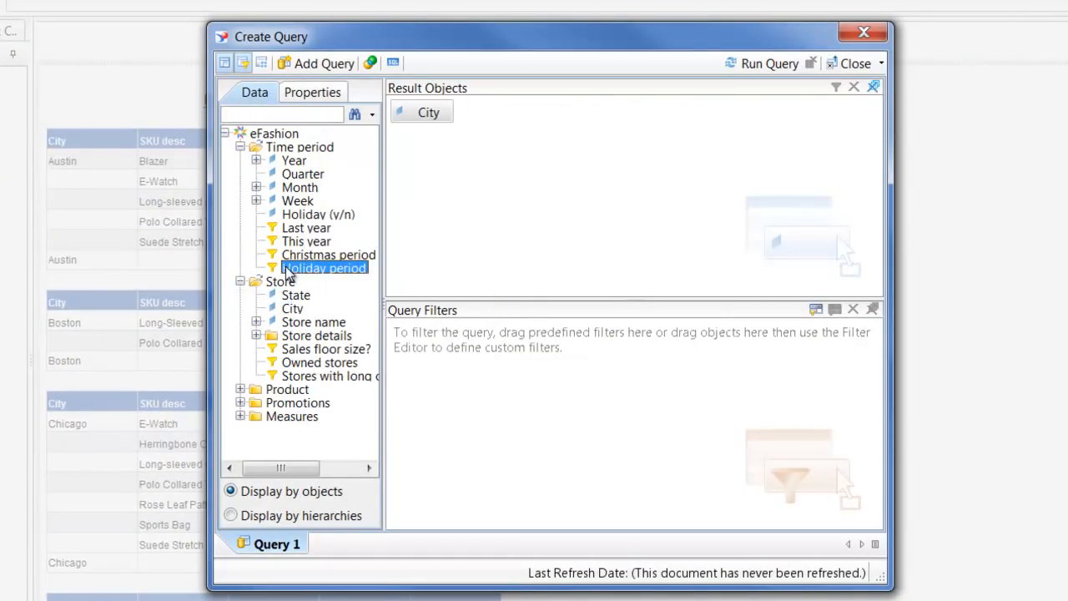
{"action": "type", "text": "sku des"}
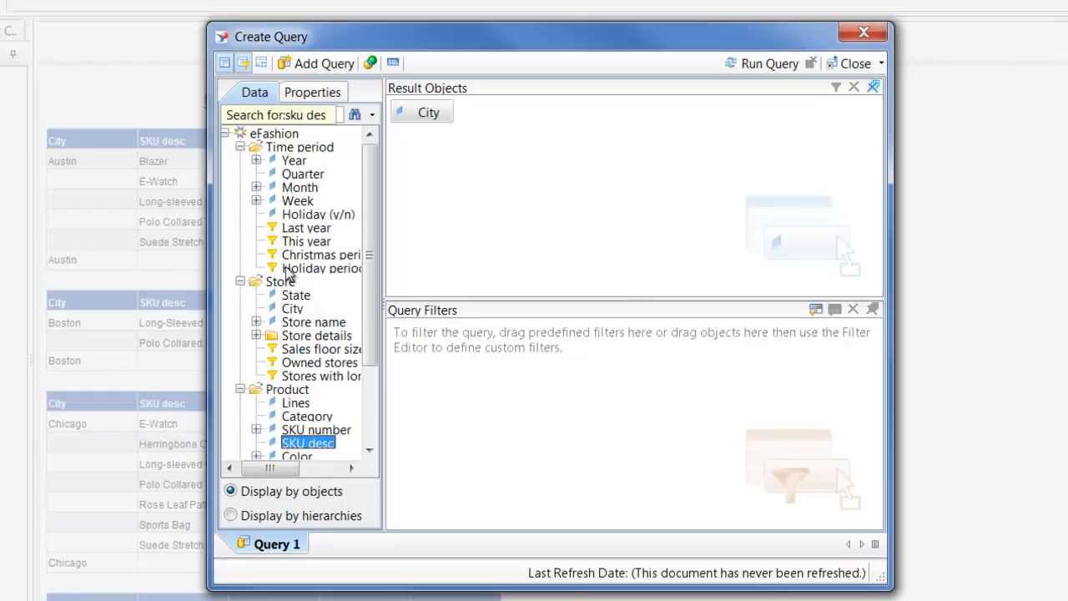
{"action": "double_click", "coordinate": [302, 444]}
- Add the Quantity sold, Sales revenue and Margin measures to the result objects and run the query
{"action": "left_click", "coordinate": [315, 268]}
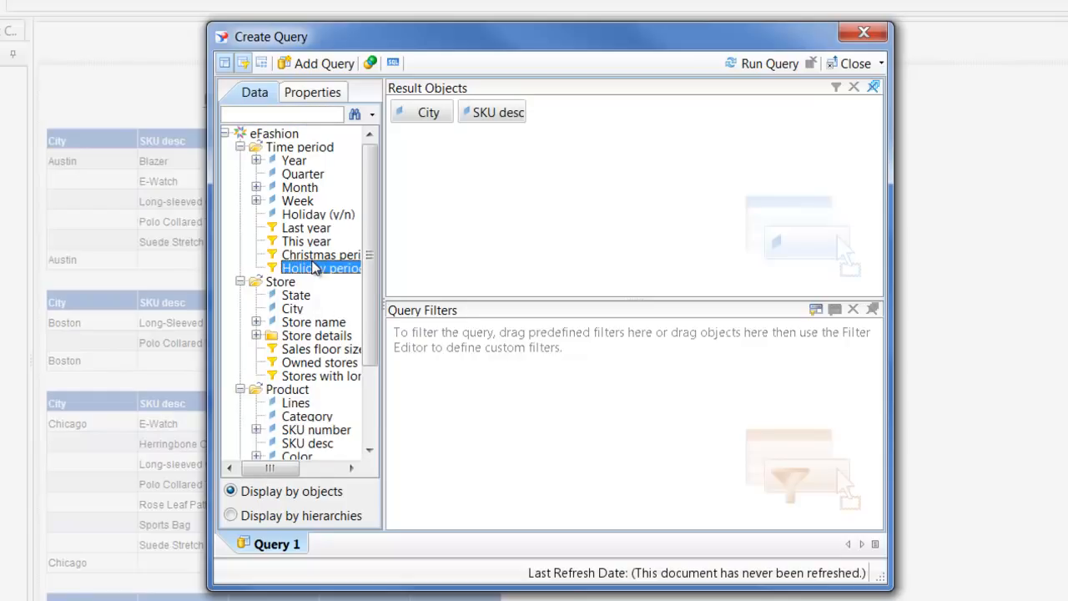
{"action": "type", "text": "quantity"}
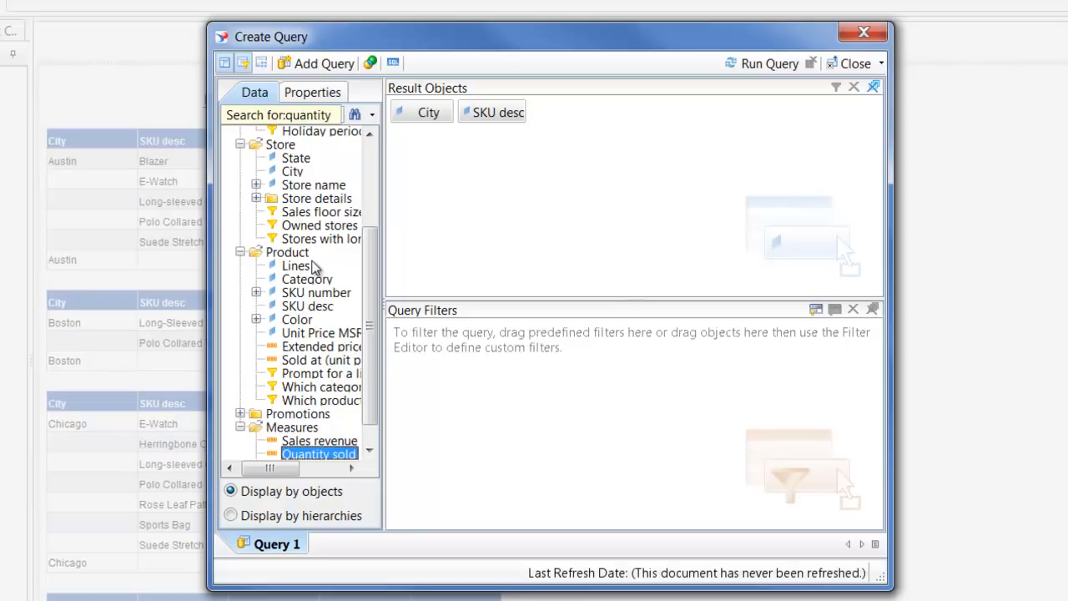
{"action": "double_click", "coordinate": [326, 456]}
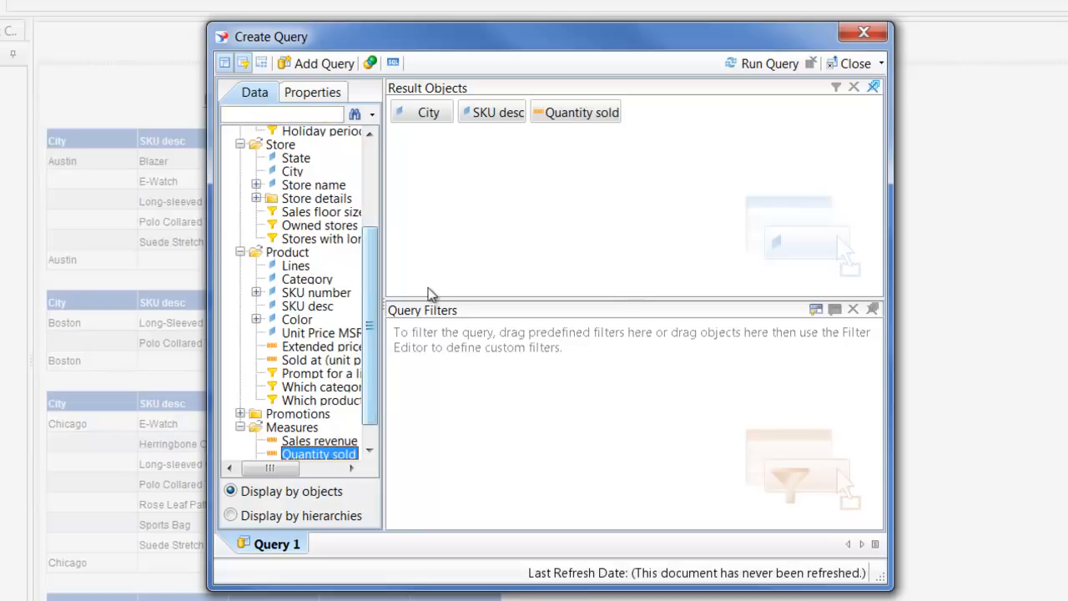
{"action": "scroll", "coordinate": [344, 444], "scroll_direction": "down", "scroll_amount": 1}
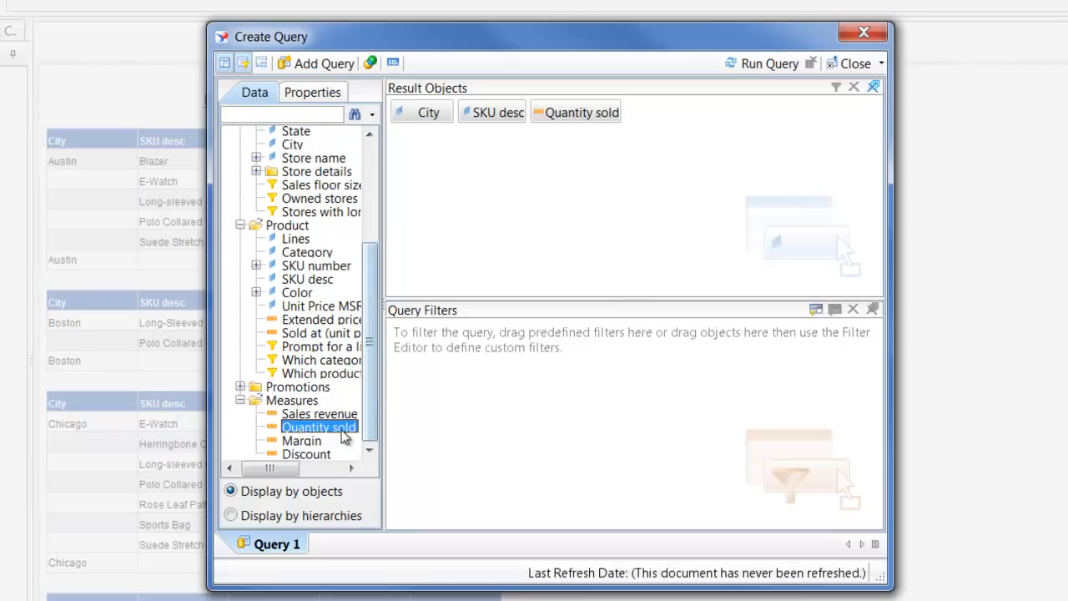
{"action": "double_click", "coordinate": [317, 415]}
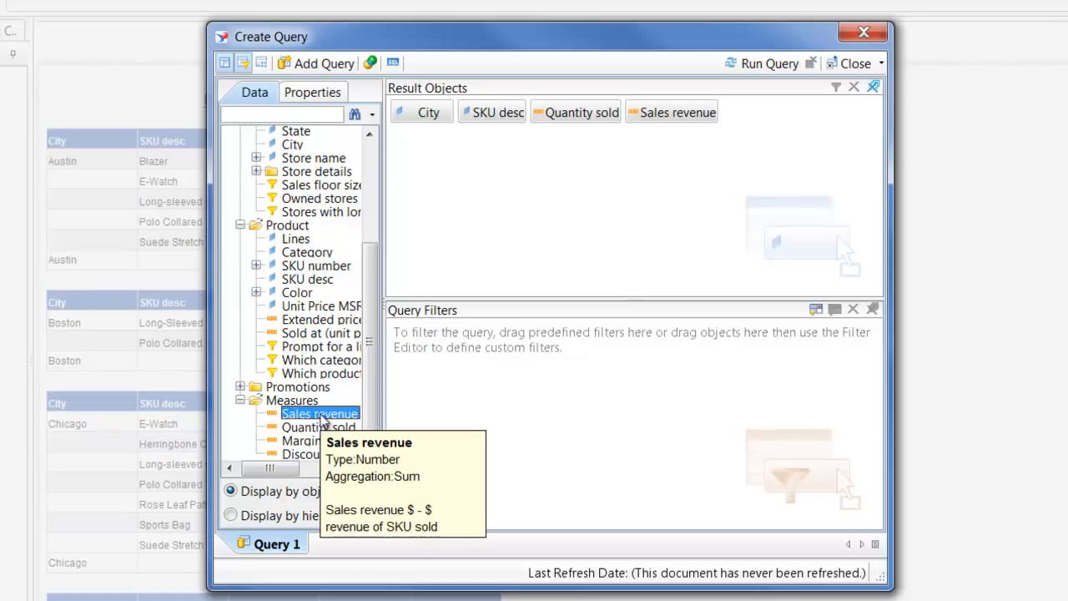
{"action": "double_click", "coordinate": [302, 441]}
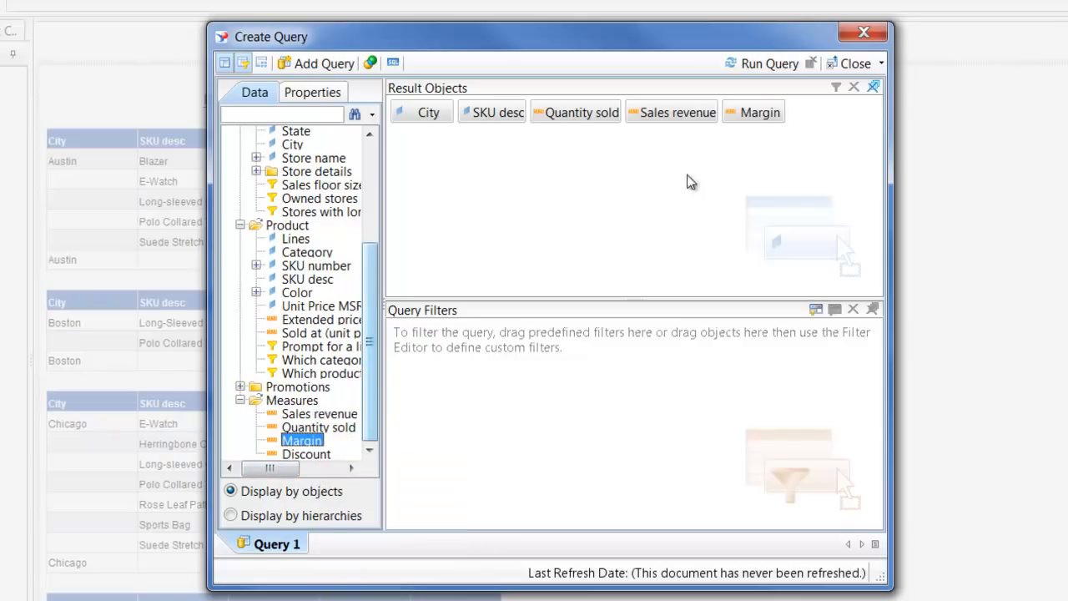
{"action": "left_click", "coordinate": [762, 64]}
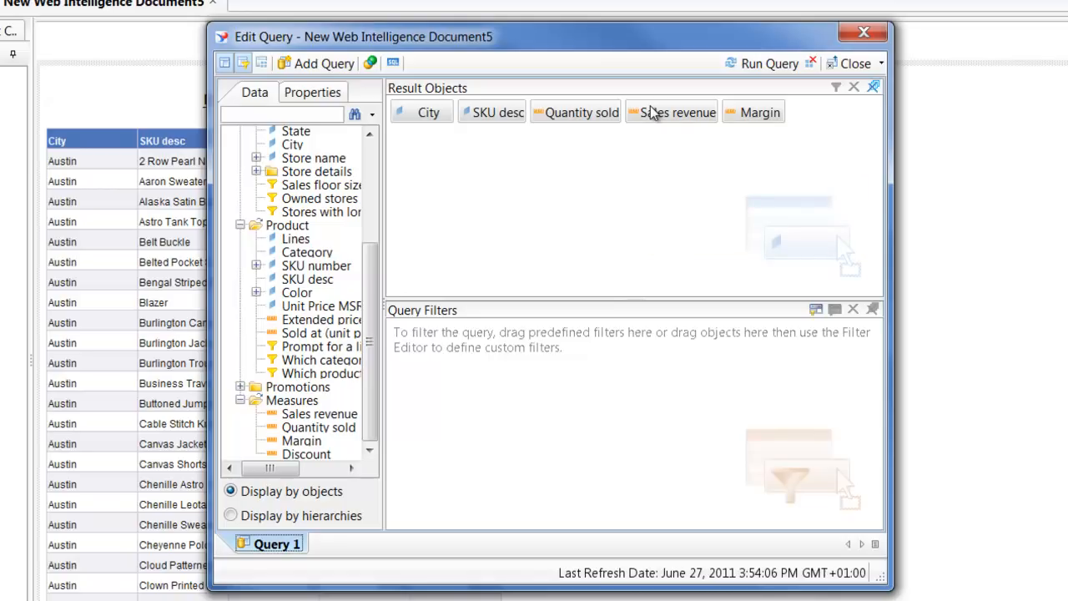
- Add a query filter on City using In list with the value Austin
{"action": "mouse_move", "coordinate": [428, 120]}
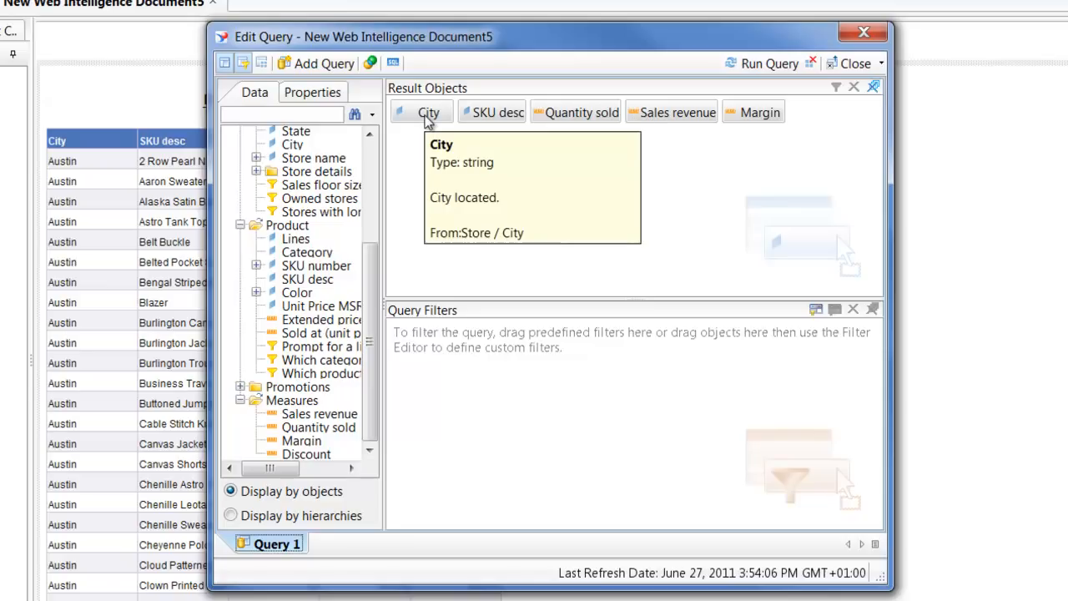
{"action": "left_click_drag", "start_coordinate": [429, 120], "coordinate": [455, 401]}
{"action": "left_click", "coordinate": [535, 335]}
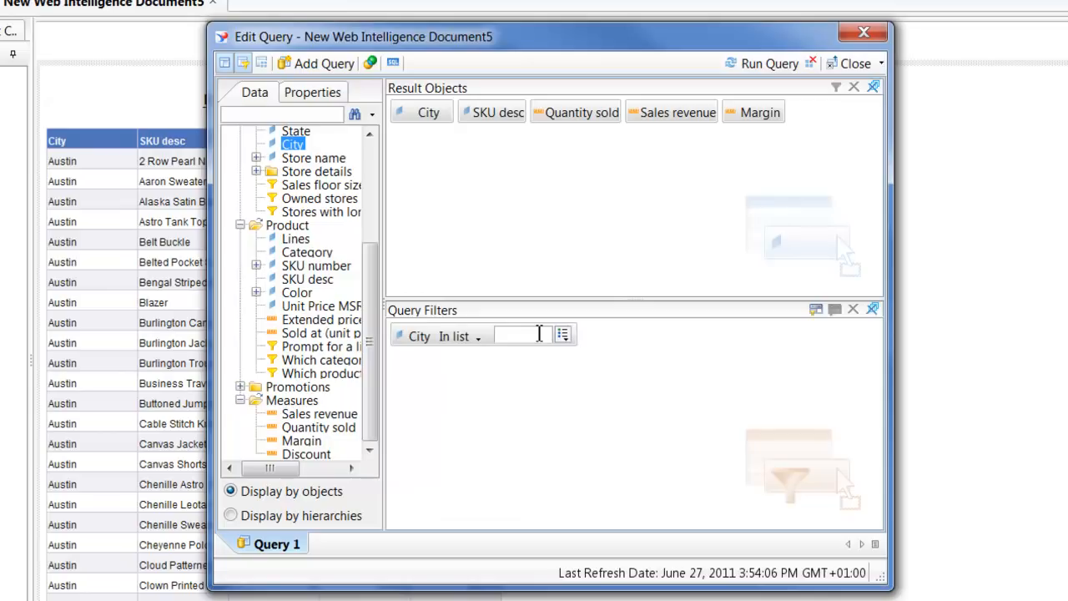
{"action": "type", "text": "Austin"}
- Add a query filter for Quantity sold Greater than 400 and run the query
{"action": "left_click_drag", "start_coordinate": [580, 115], "coordinate": [455, 386]}
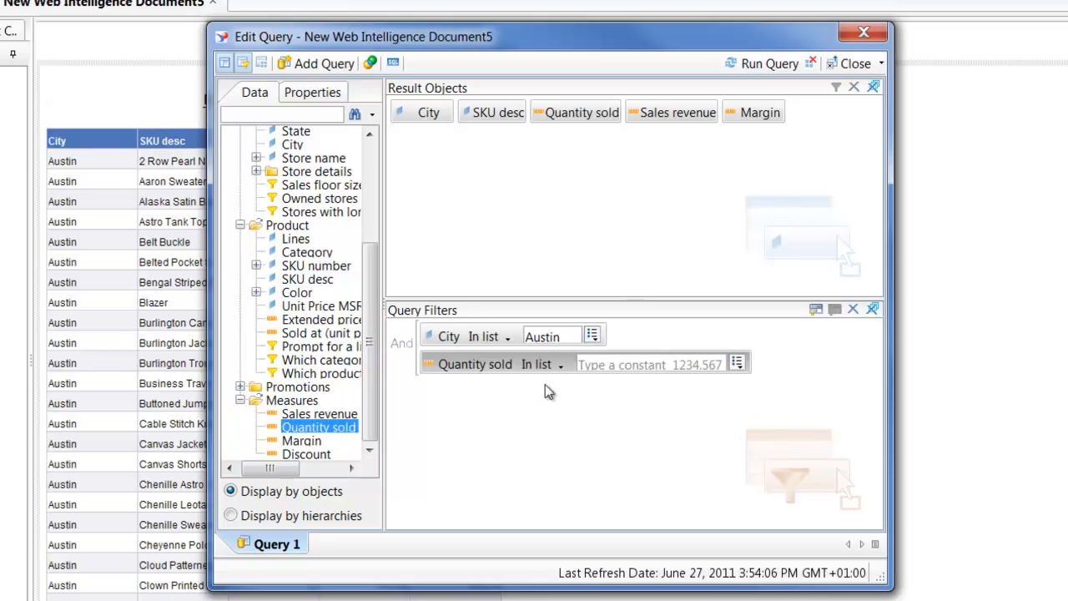
{"action": "left_click", "coordinate": [563, 367]}
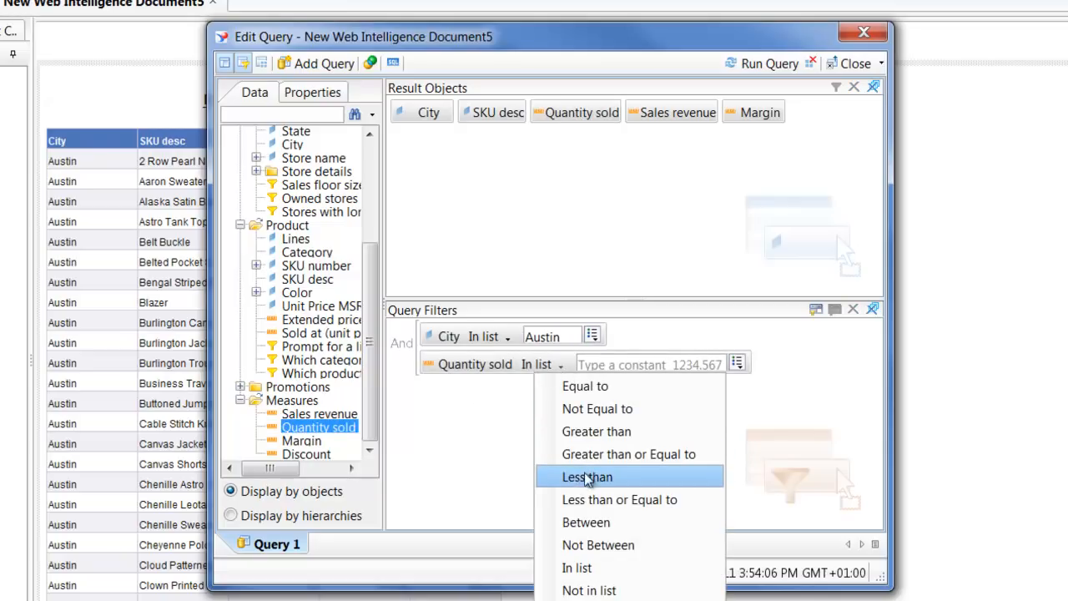
{"action": "left_click", "coordinate": [605, 431]}
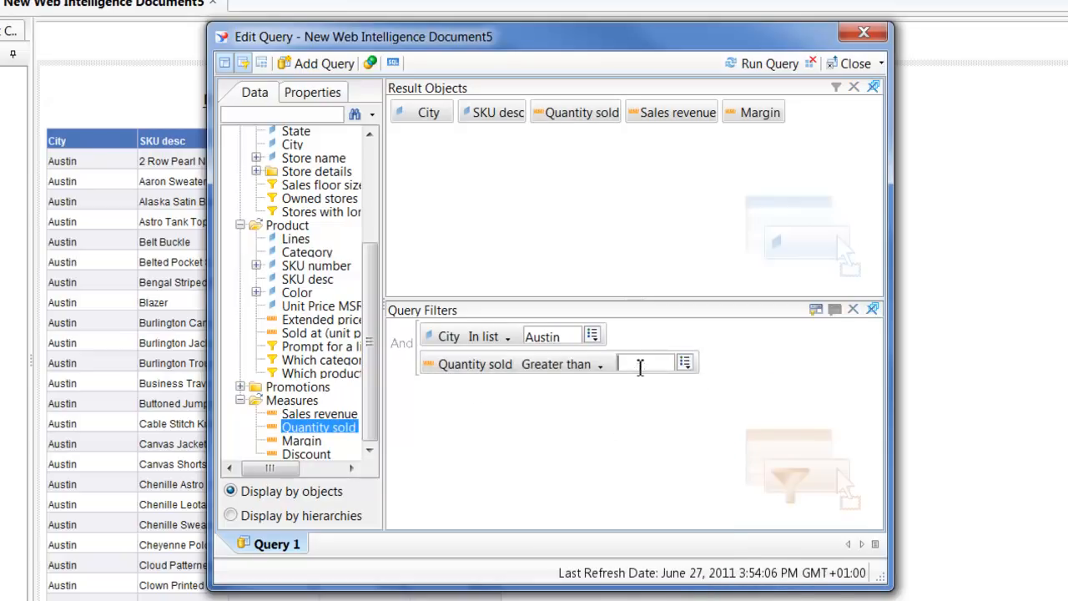
{"action": "type", "text": "400"}
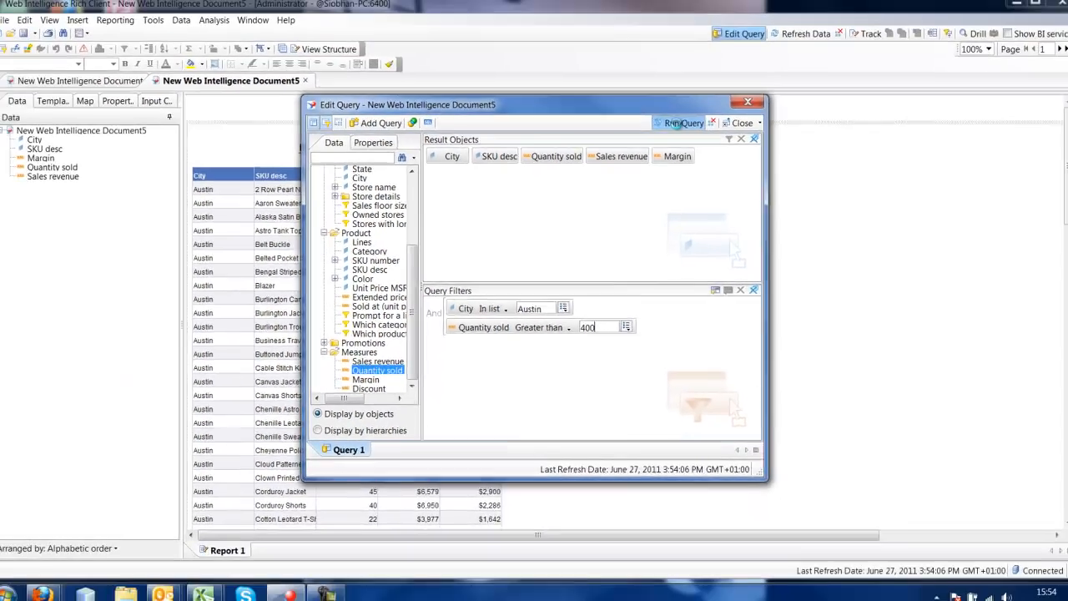
{"action": "left_click", "coordinate": [674, 123]}
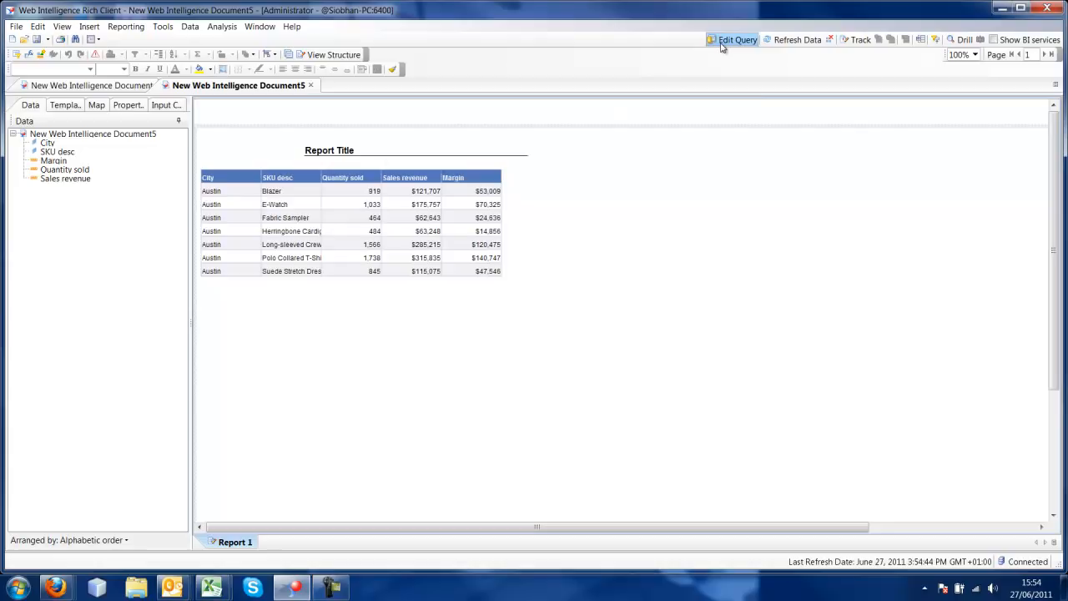
- Reopen the query for editing and add a second City filter using In list with the value Boston
{"action": "left_click", "coordinate": [725, 42]}
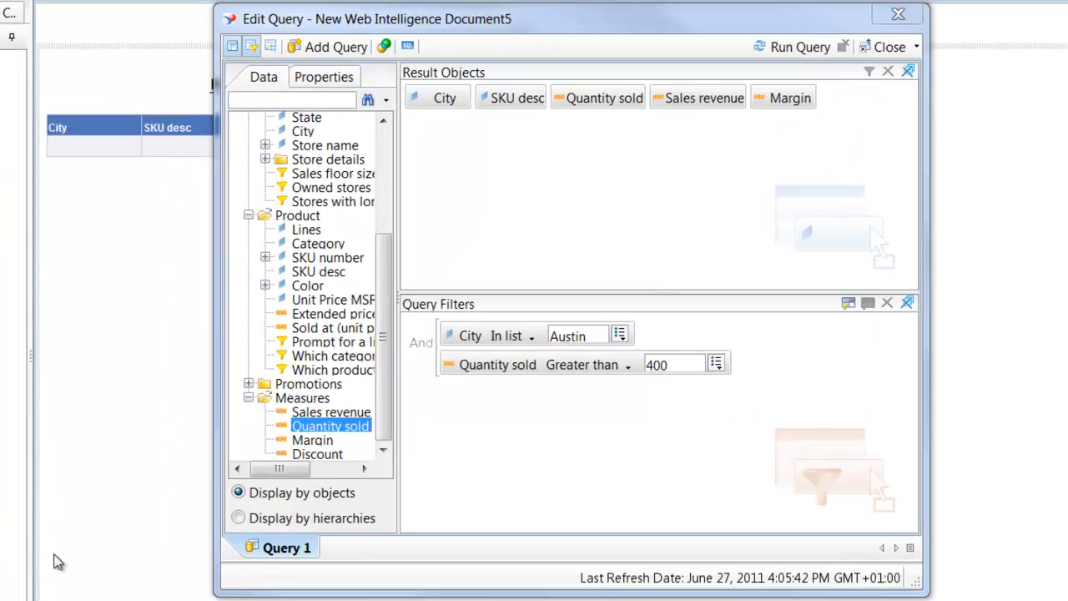
{"action": "left_click_drag", "start_coordinate": [441, 100], "coordinate": [516, 376]}
{"action": "left_click", "coordinate": [571, 392]}
{"action": "type", "text": "Bosto"}
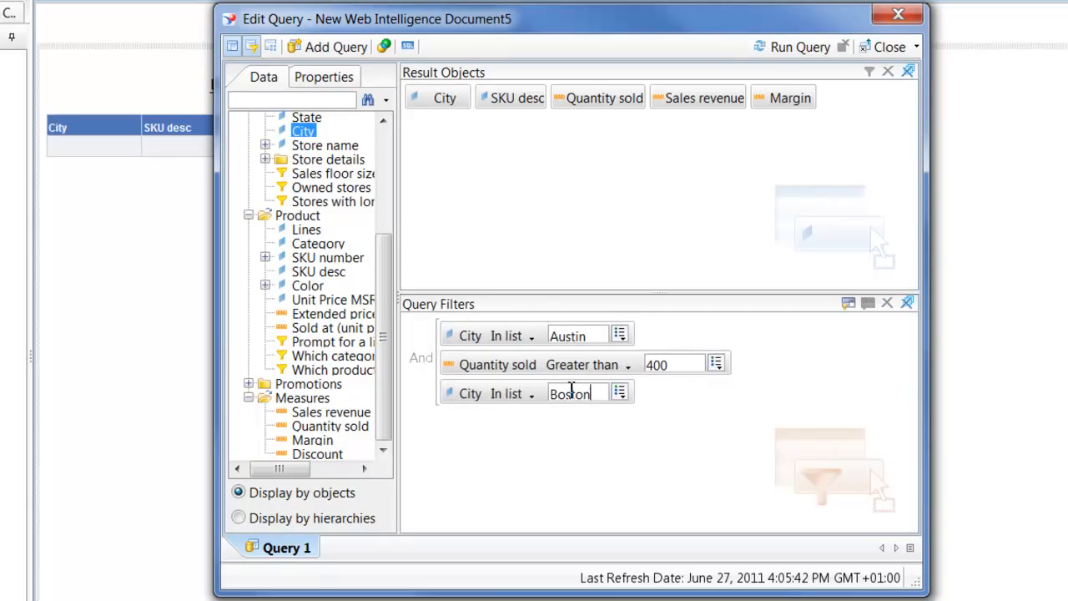
{"action": "type", "text": "n"}
- Add another query filter for Quantity sold Less than 1000 below the Boston filter
{"action": "left_click_drag", "start_coordinate": [614, 104], "coordinate": [605, 424]}
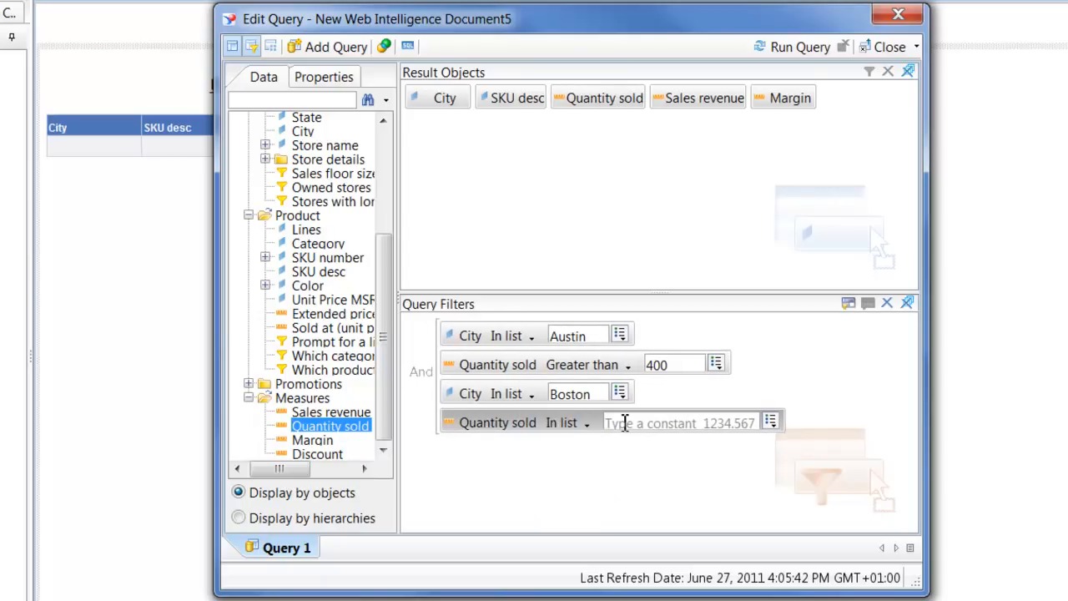
{"action": "left_click", "coordinate": [594, 424]}
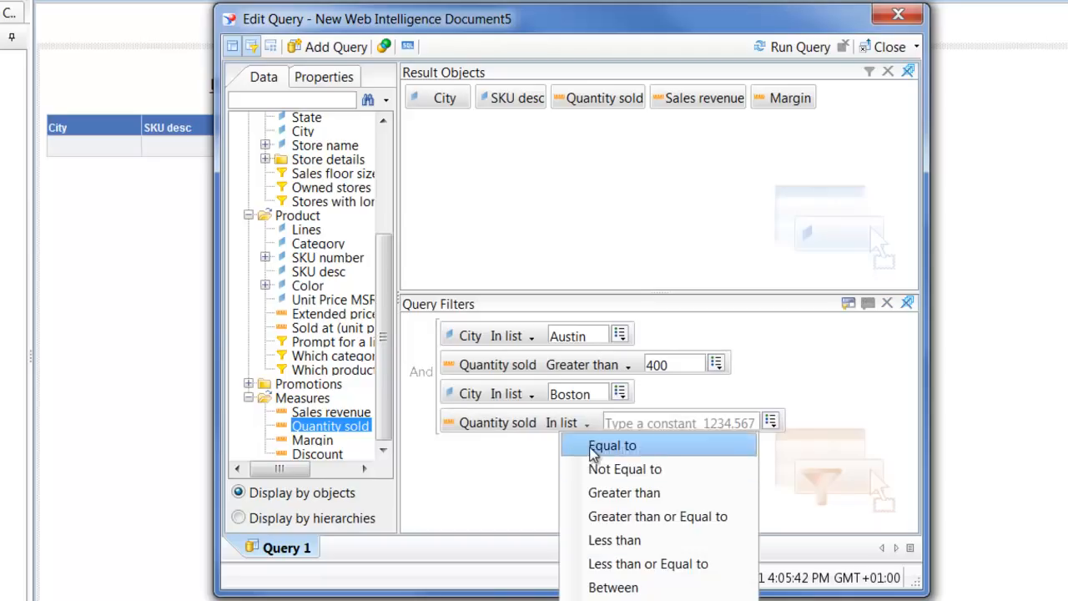
{"action": "left_click", "coordinate": [632, 543]}
{"action": "left_click", "coordinate": [701, 419]}
{"action": "type", "text": "1000"}
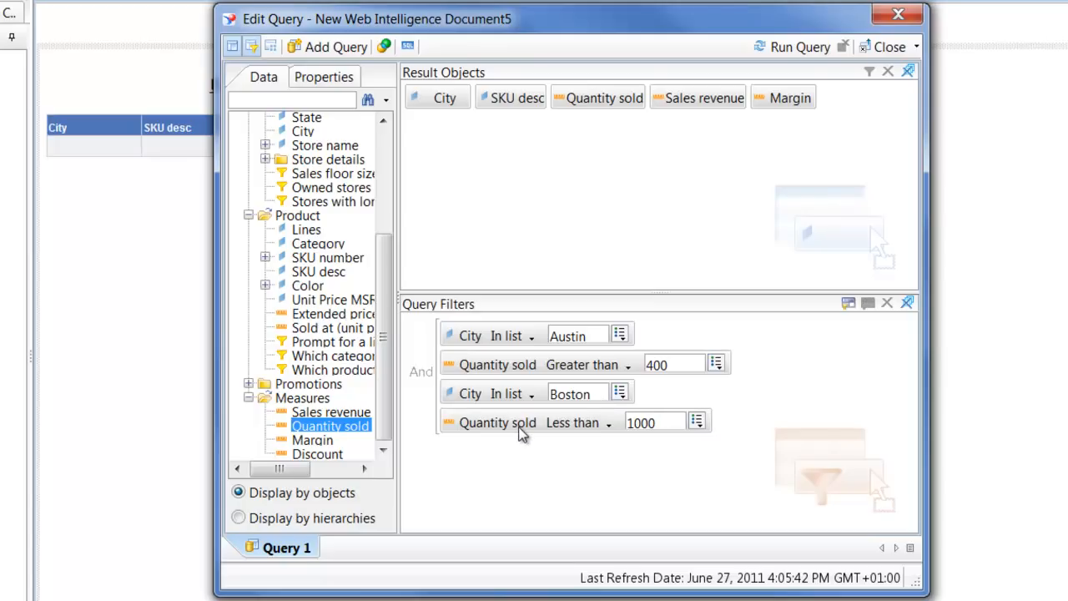
- Nest each Quantity sold filter with its City filter, join the two groups with Or, and run the query
{"action": "left_click_drag", "start_coordinate": [486, 423], "coordinate": [498, 410]}
{"action": "left_click_drag", "start_coordinate": [509, 366], "coordinate": [532, 352]}
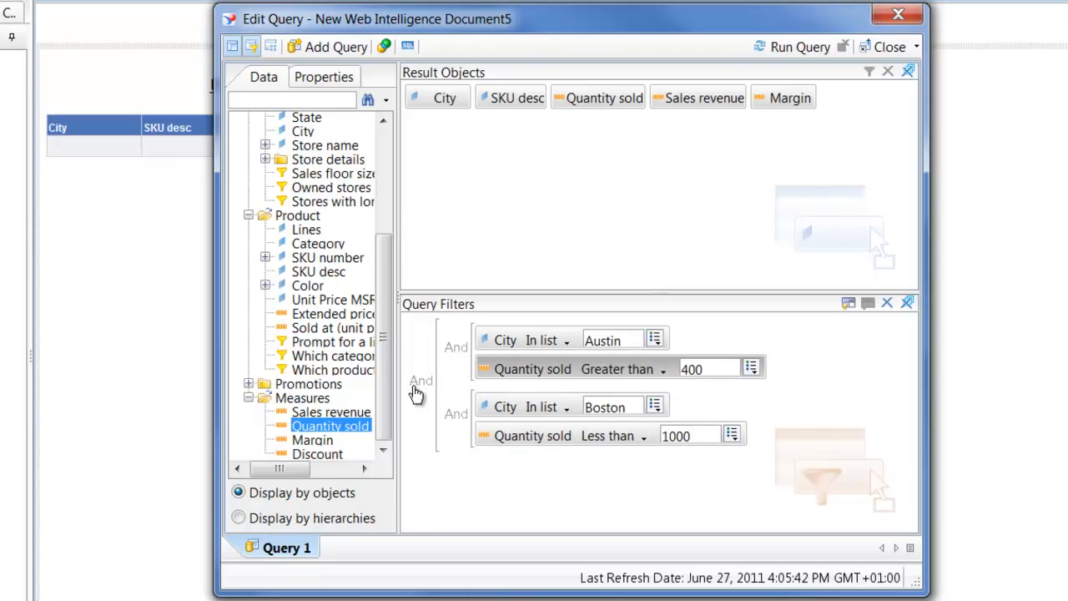
{"action": "double_click", "coordinate": [422, 384]}
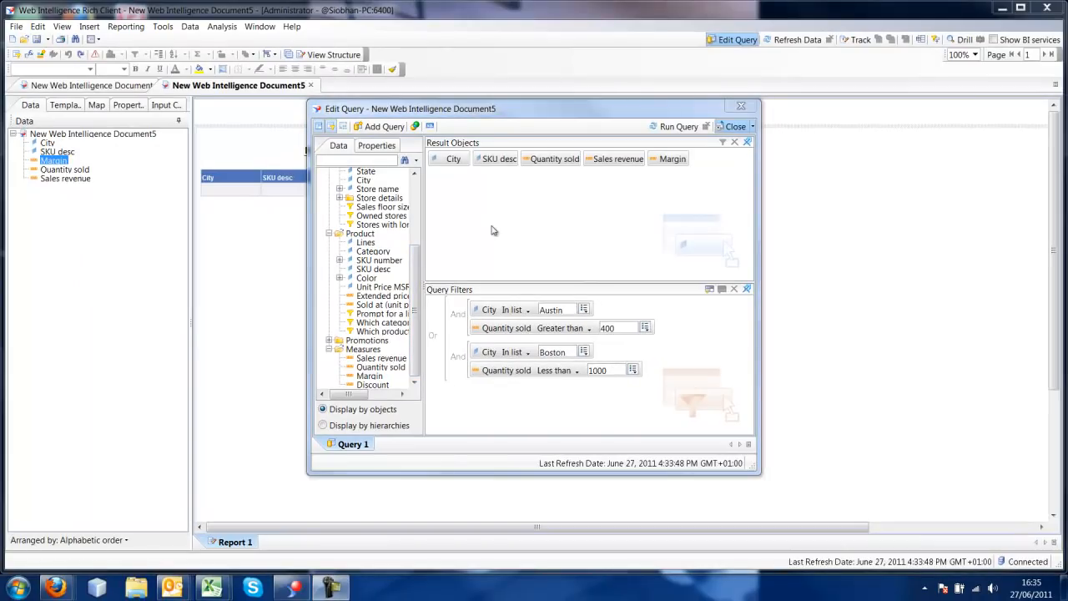
{"action": "left_click", "coordinate": [672, 127]}
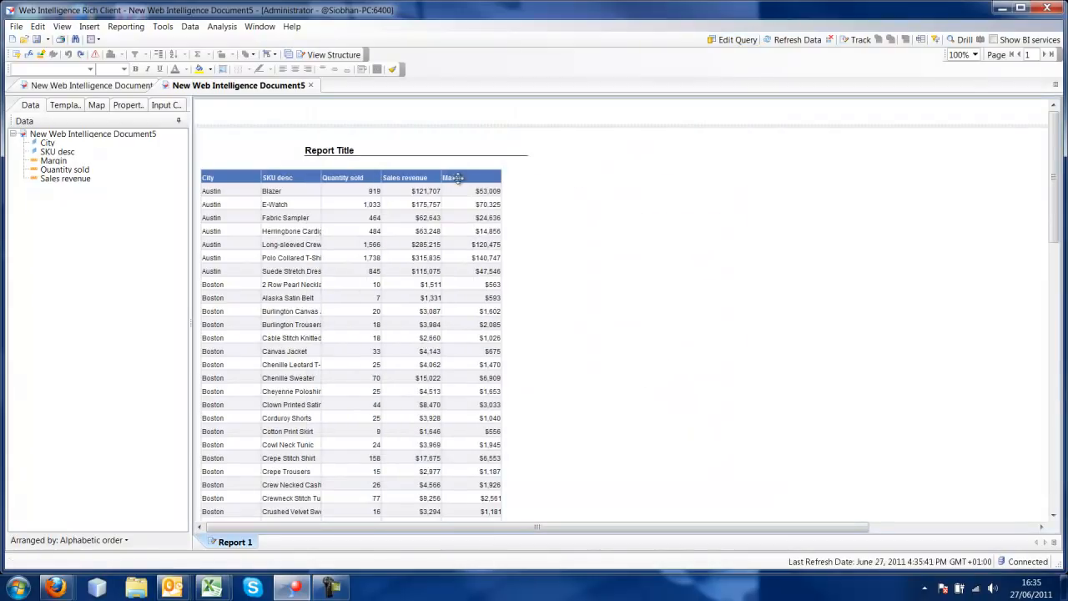
- Insert a break on the City column of the report table
{"action": "left_click", "coordinate": [215, 216]}
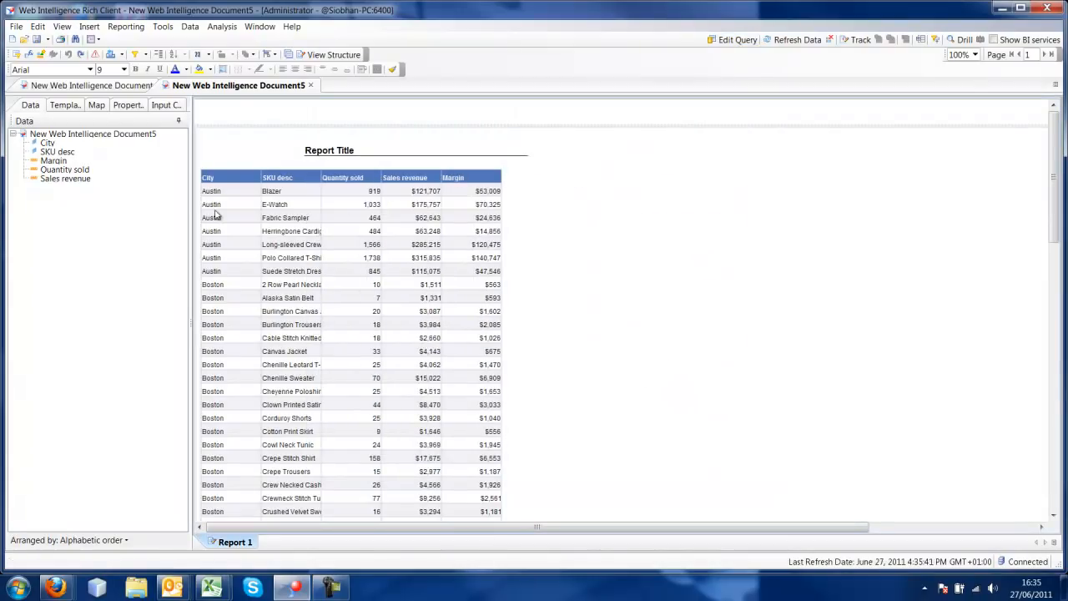
{"action": "left_click", "coordinate": [158, 54]}
{"action": "scroll", "coordinate": [327, 238], "scroll_direction": "down", "scroll_amount": 1}
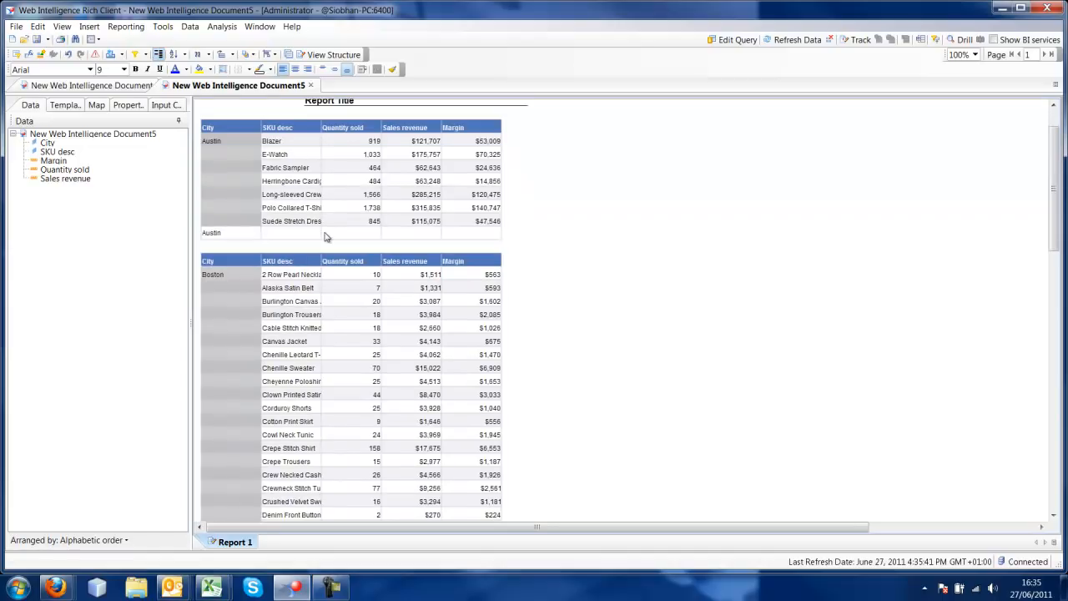